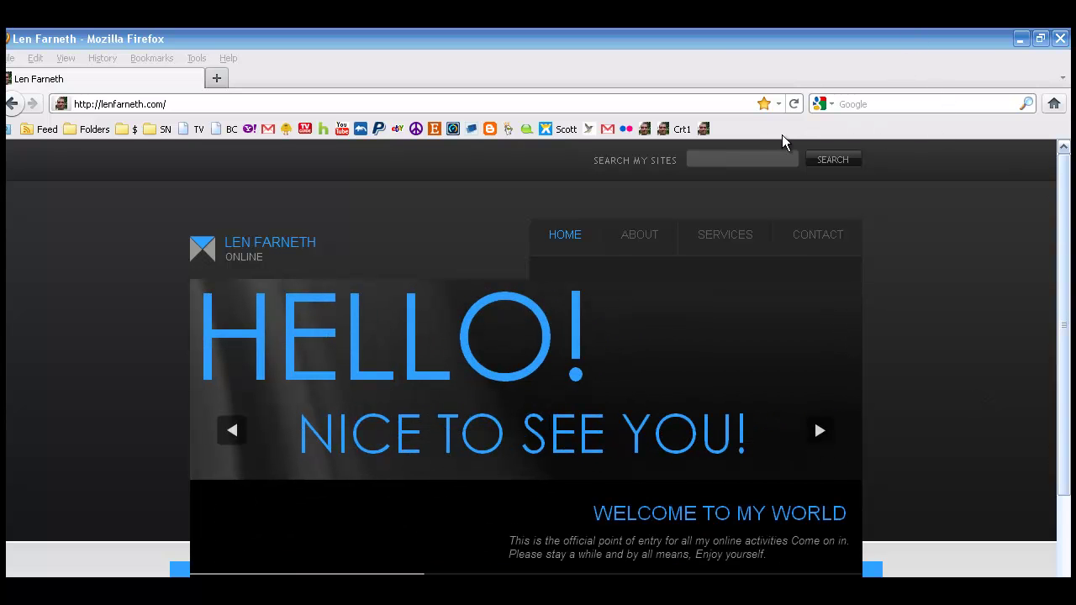
# Step: Visit the Craigslist, PayPal and YouTube sites from their toolbar bookmarks
pyautogui.click(414, 129)
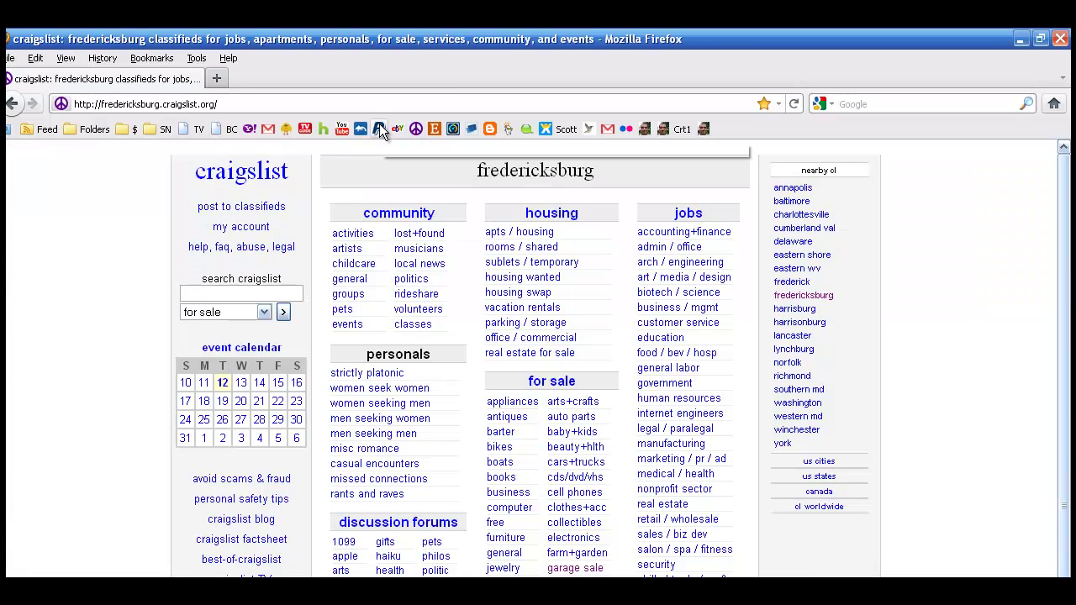
pyautogui.click(379, 130)
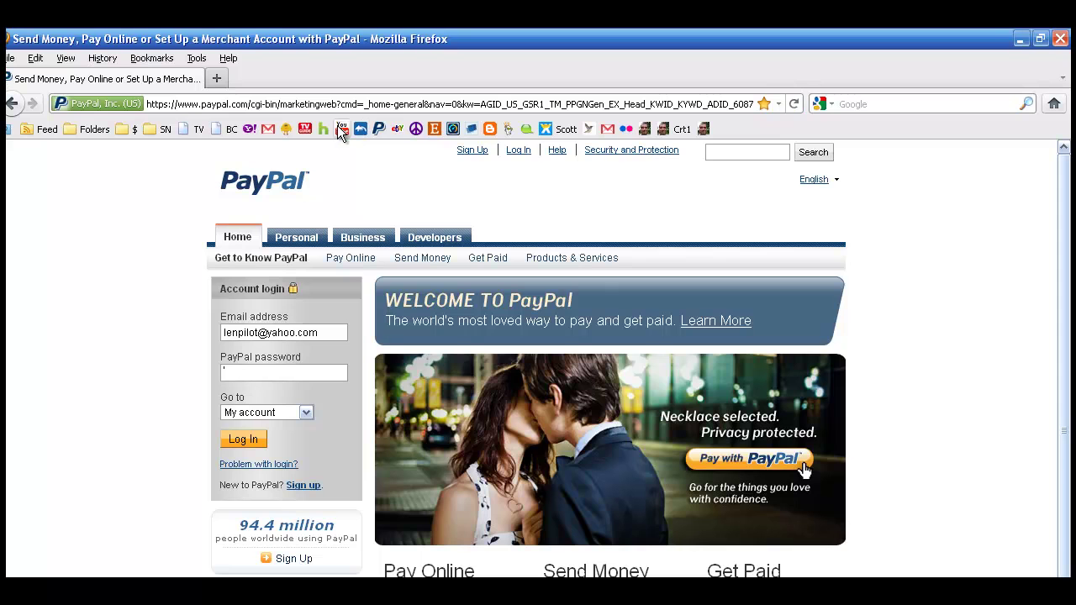
pyautogui.click(342, 131)
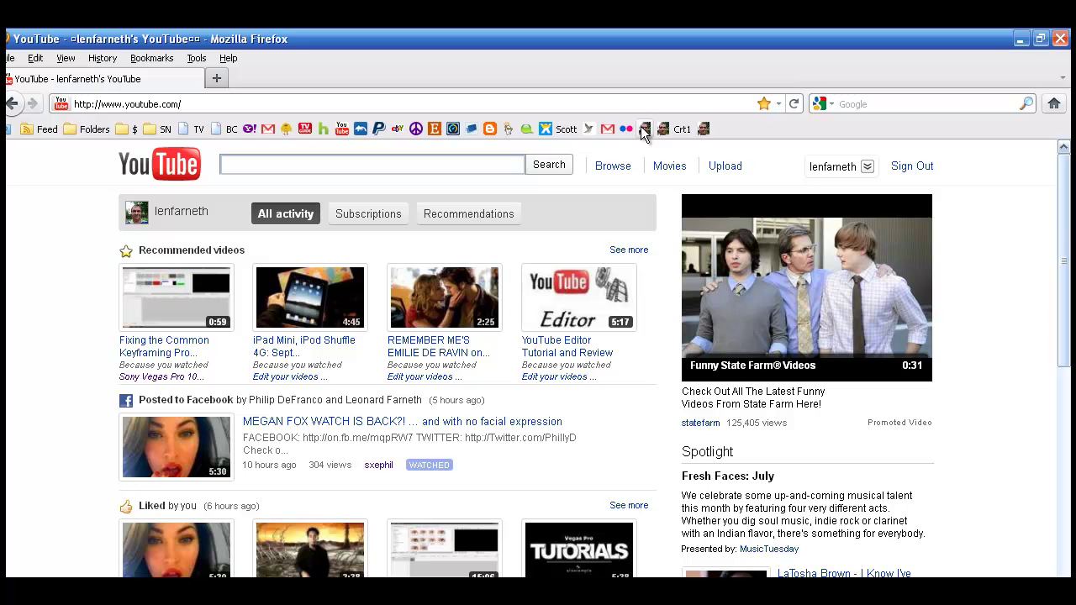
# Step: Go to the bookmarked Gmail inbox and remove its existing bookmark
pyautogui.click(606, 128)
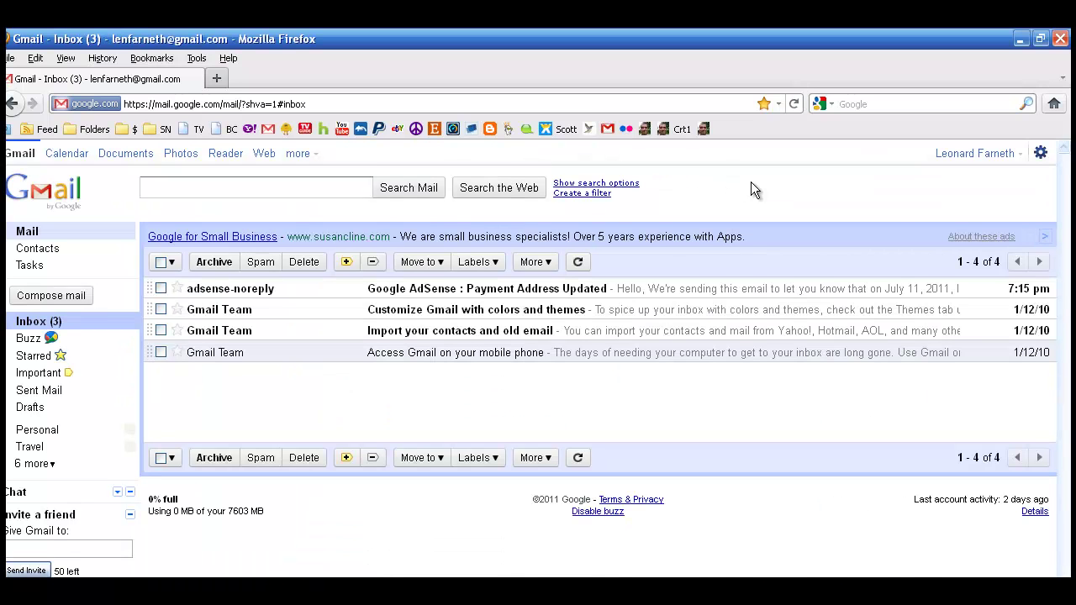
pyautogui.rightClick(752, 186)
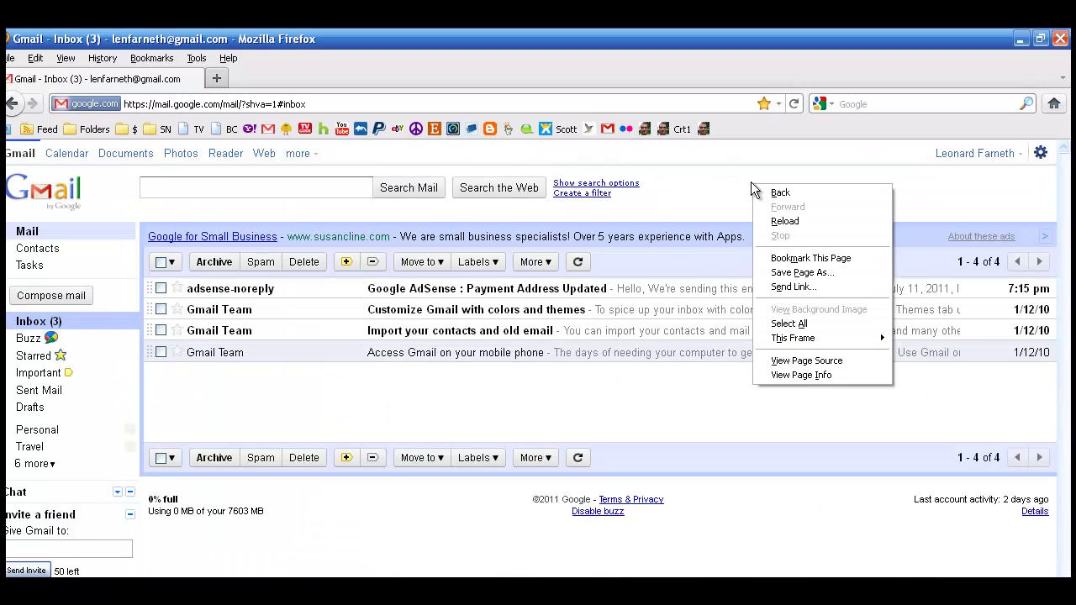
pyautogui.click(794, 260)
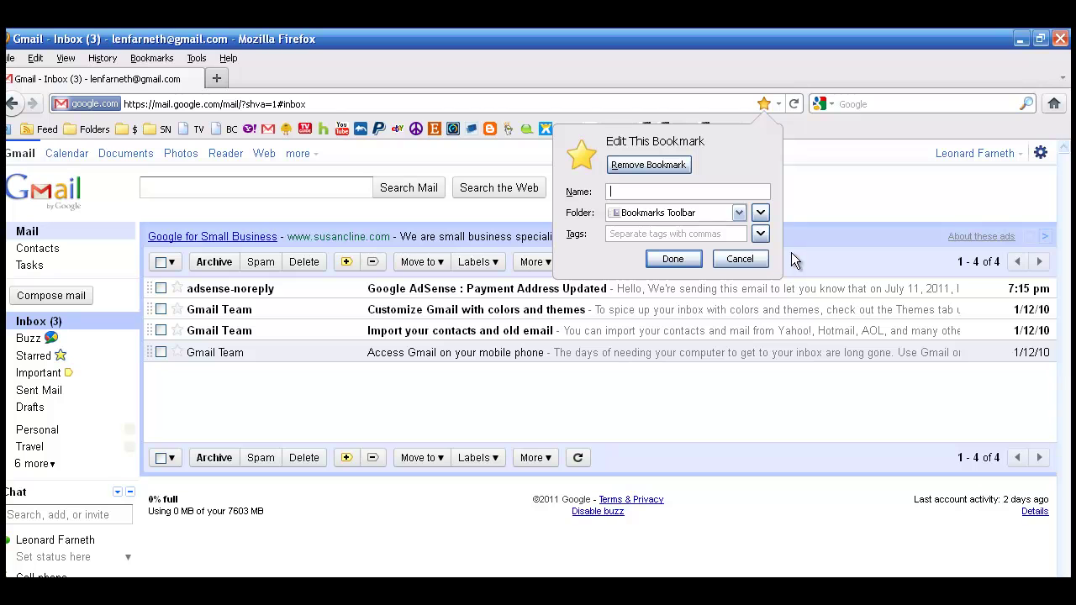
pyautogui.click(667, 188)
pyautogui.click(668, 167)
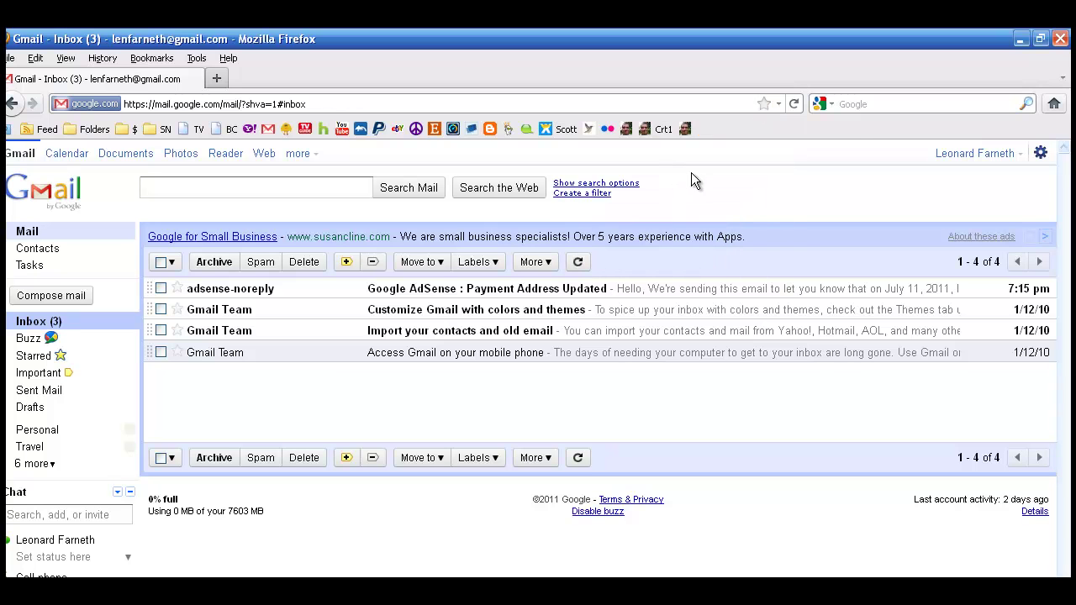
# Step: Bookmark the Gmail inbox page in the Bookmarks Menu folder, keeping the suggested name
pyautogui.rightClick(707, 199)
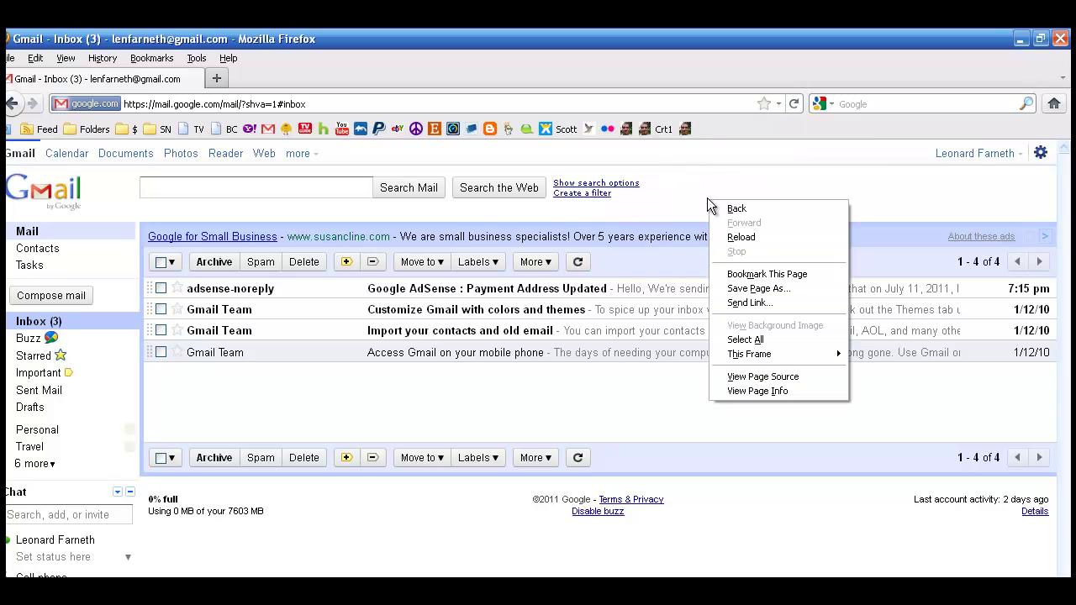
pyautogui.moveTo(746, 354)
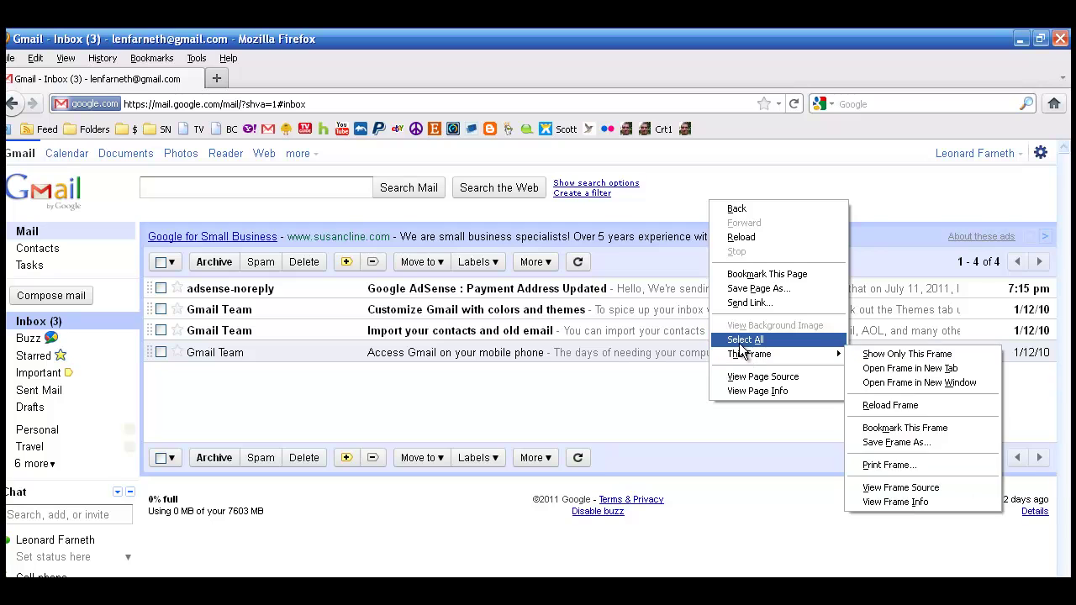
pyautogui.click(746, 274)
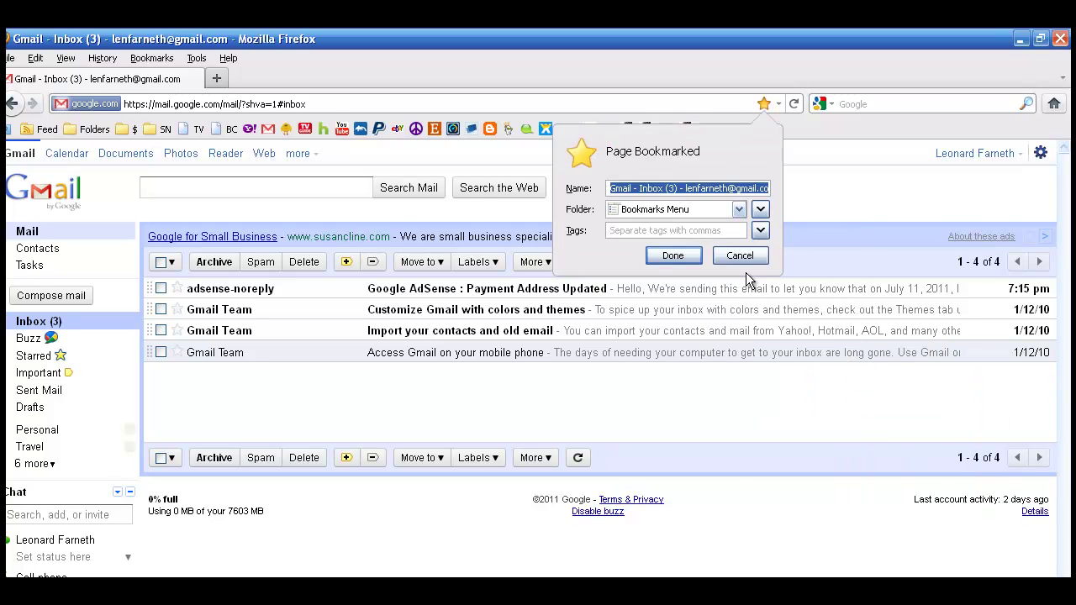
pyautogui.click(685, 256)
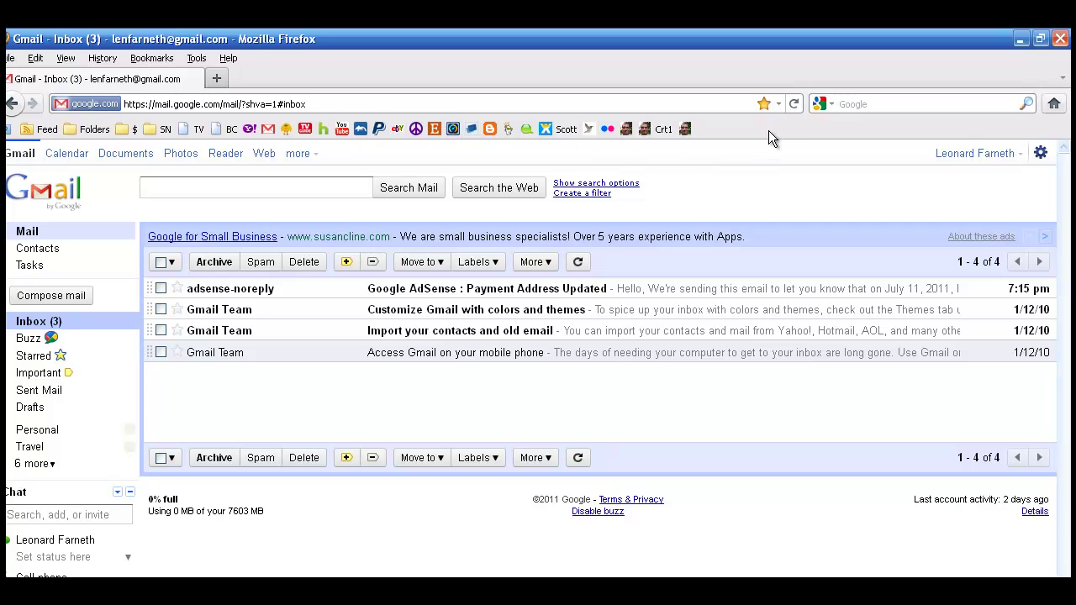
# Step: Edit the Gmail inbox bookmark so it is stored in the Bookmarks Toolbar folder
pyautogui.rightClick(751, 191)
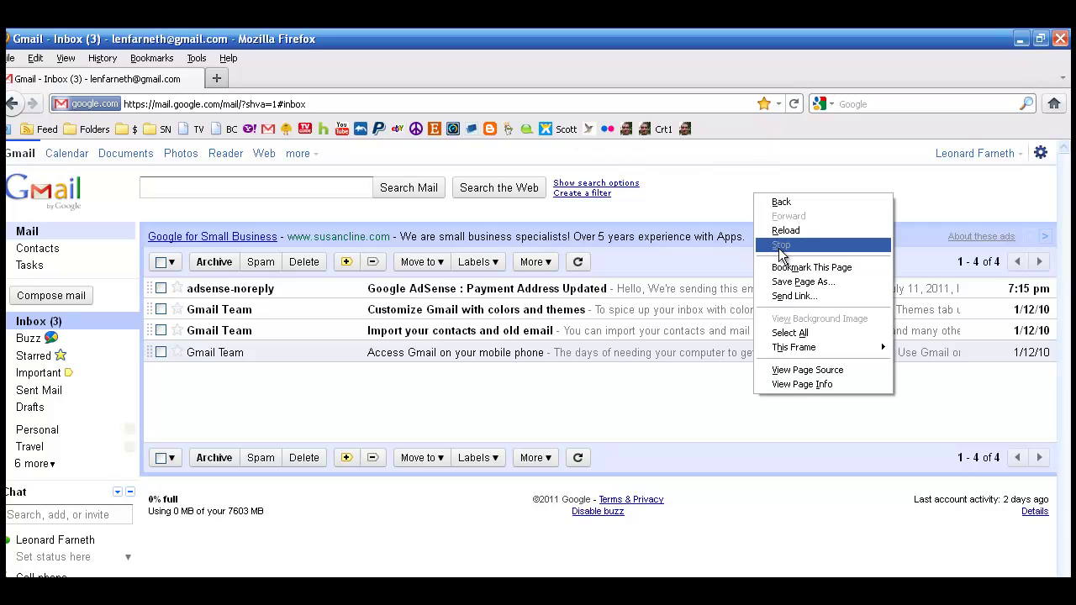
pyautogui.click(799, 269)
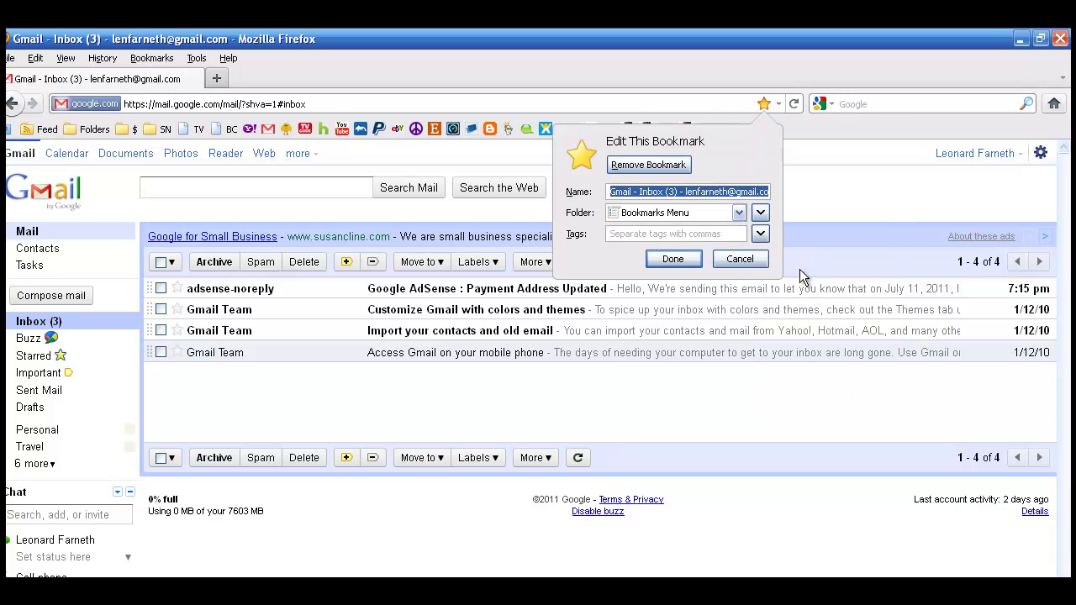
pyautogui.click(737, 214)
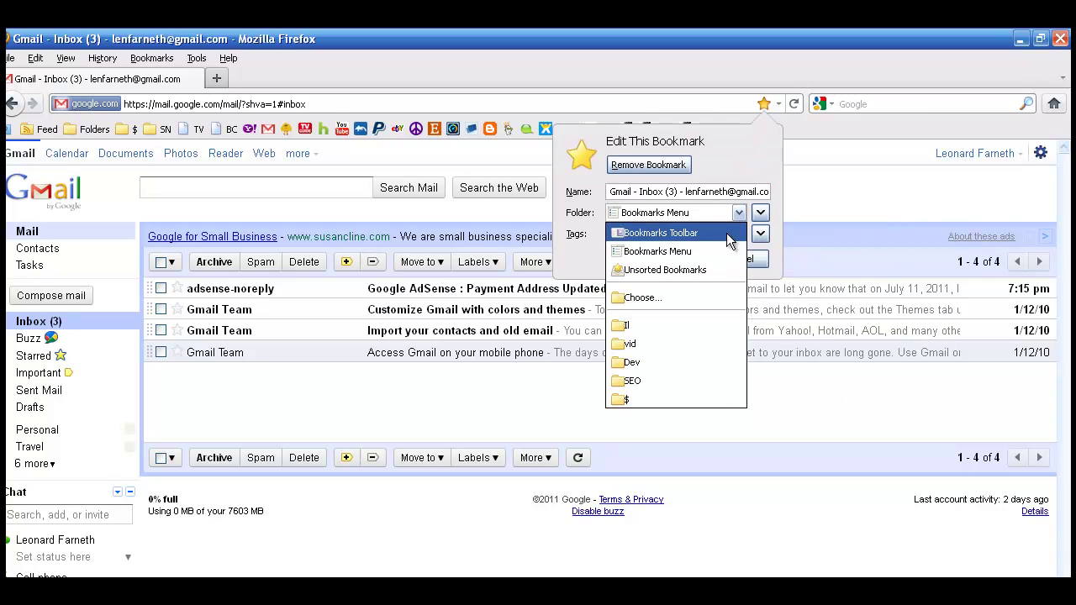
pyautogui.click(727, 235)
pyautogui.click(689, 257)
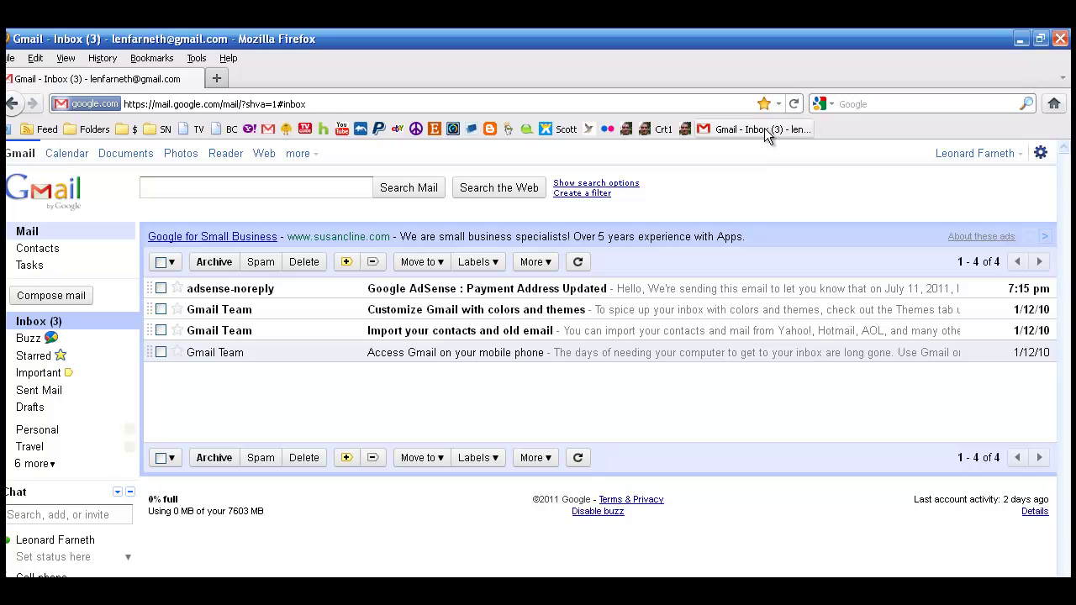
# Step: Clear the name in the Gmail toolbar bookmark's properties and save it so only its icon is used
pyautogui.rightClick(767, 135)
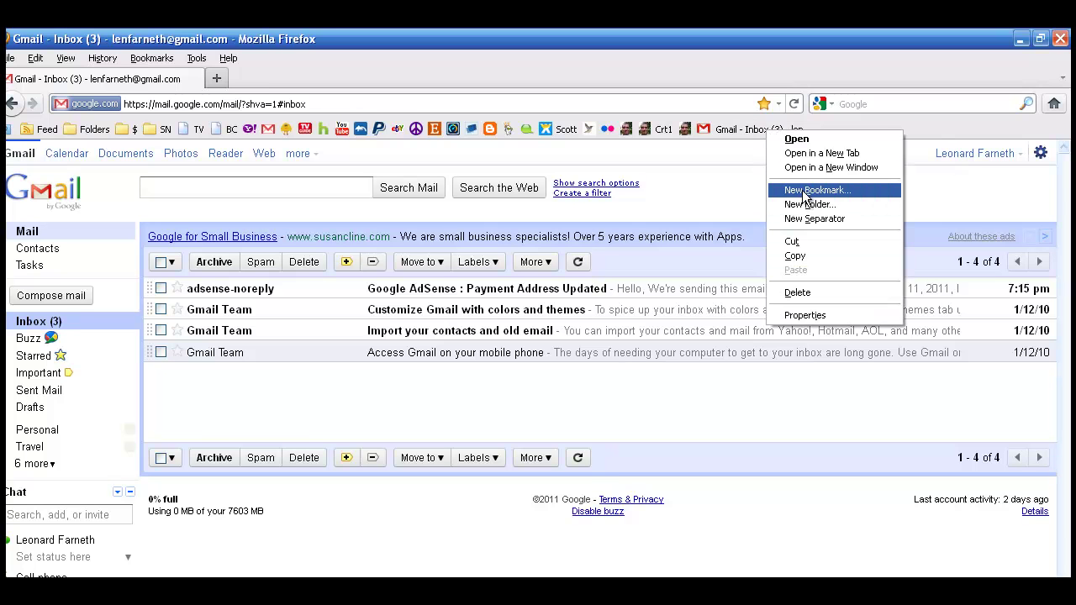
pyautogui.click(807, 317)
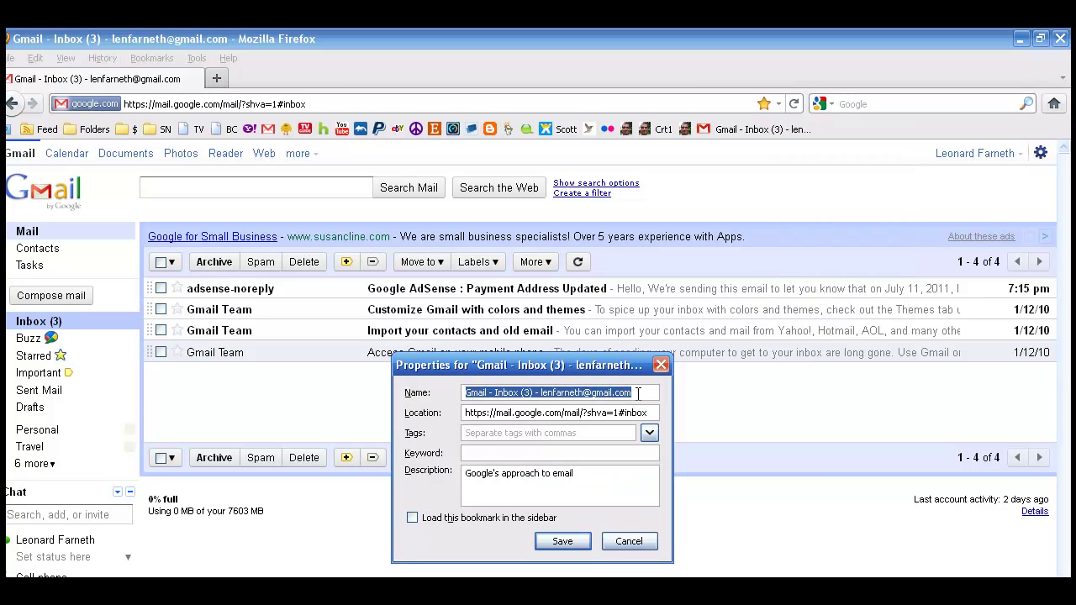
pyautogui.press('BackSpace')
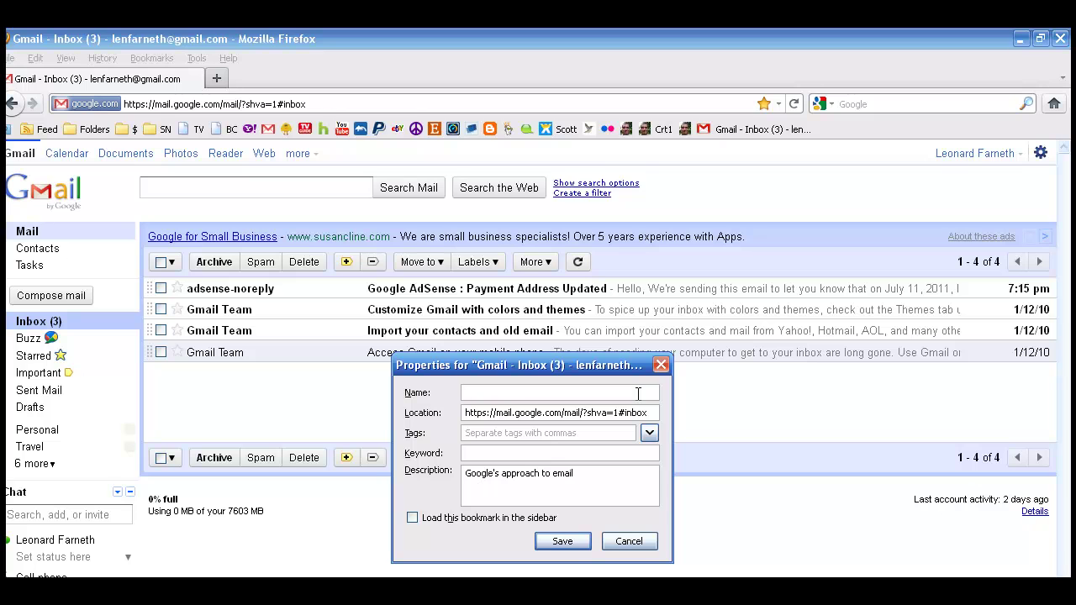
pyautogui.click(572, 544)
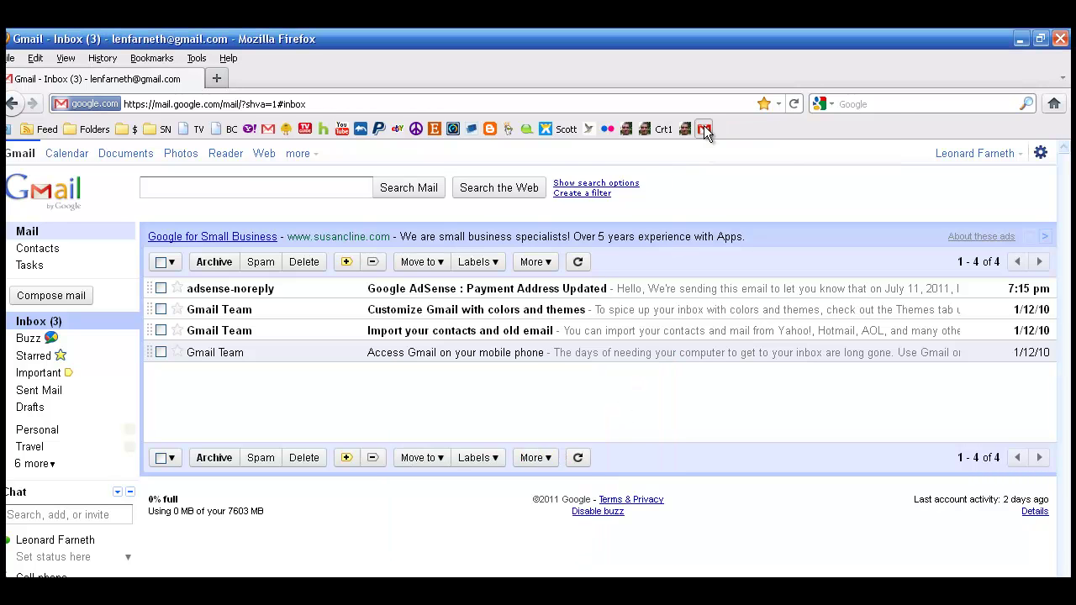
pyautogui.moveTo(703, 126)
pyautogui.mouseDown()
pyautogui.moveTo(770, 135)
pyautogui.moveTo(709, 135)
pyautogui.mouseUp()
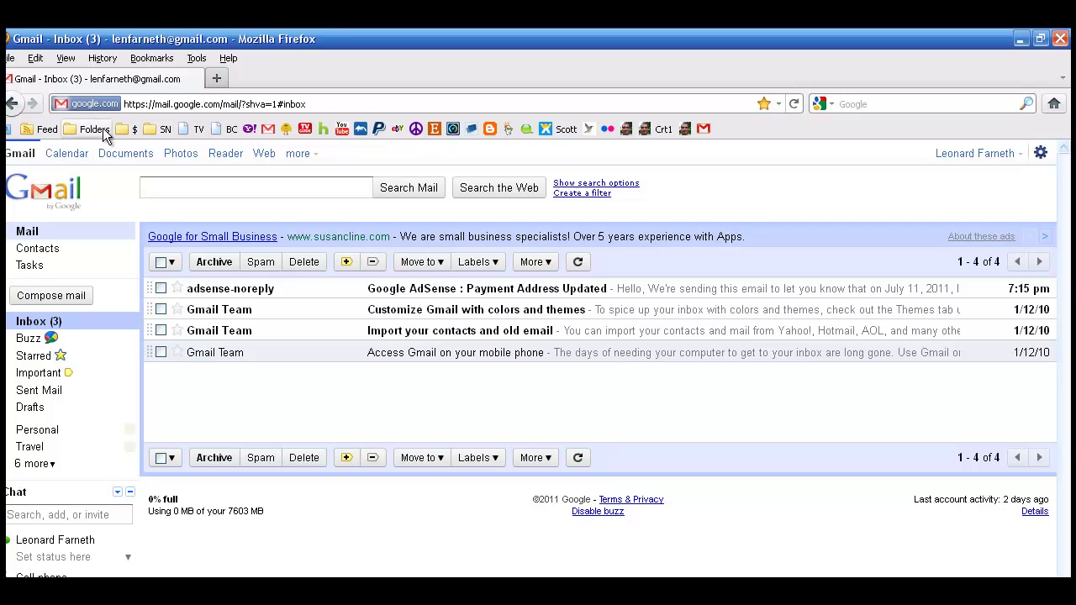
# Step: Examine the contents of the SN, $ and Folders bookmark folders, including the subfolders of Folders
pyautogui.click(153, 130)
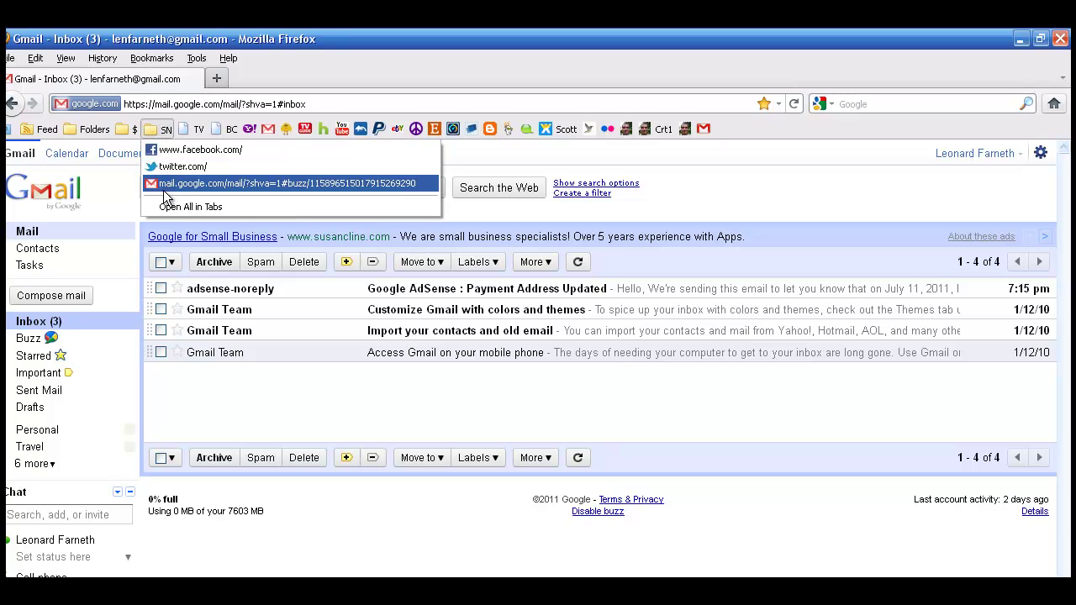
pyautogui.click(158, 130)
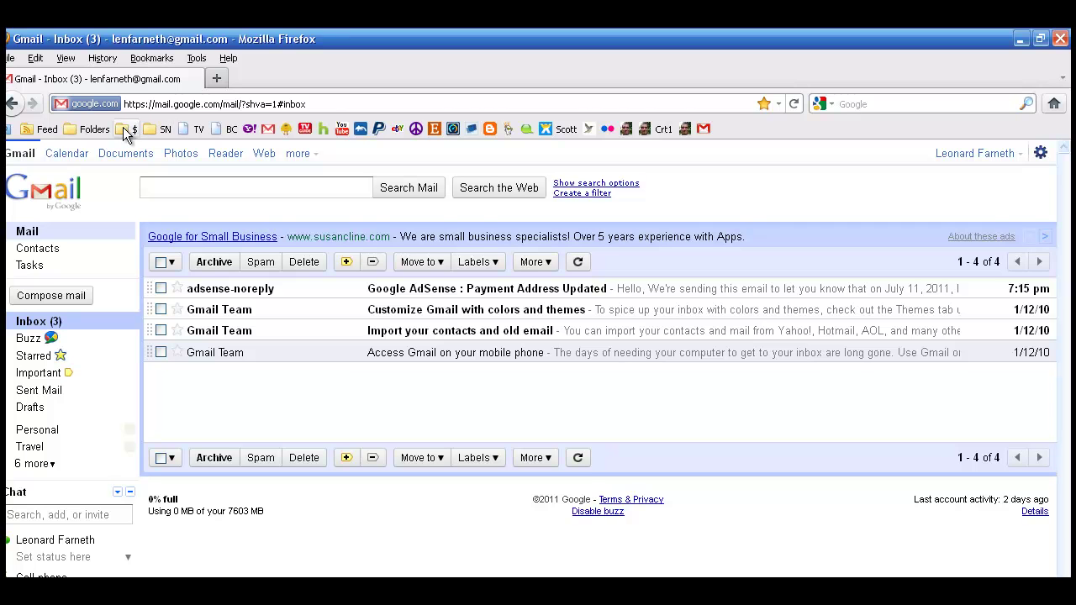
pyautogui.click(126, 130)
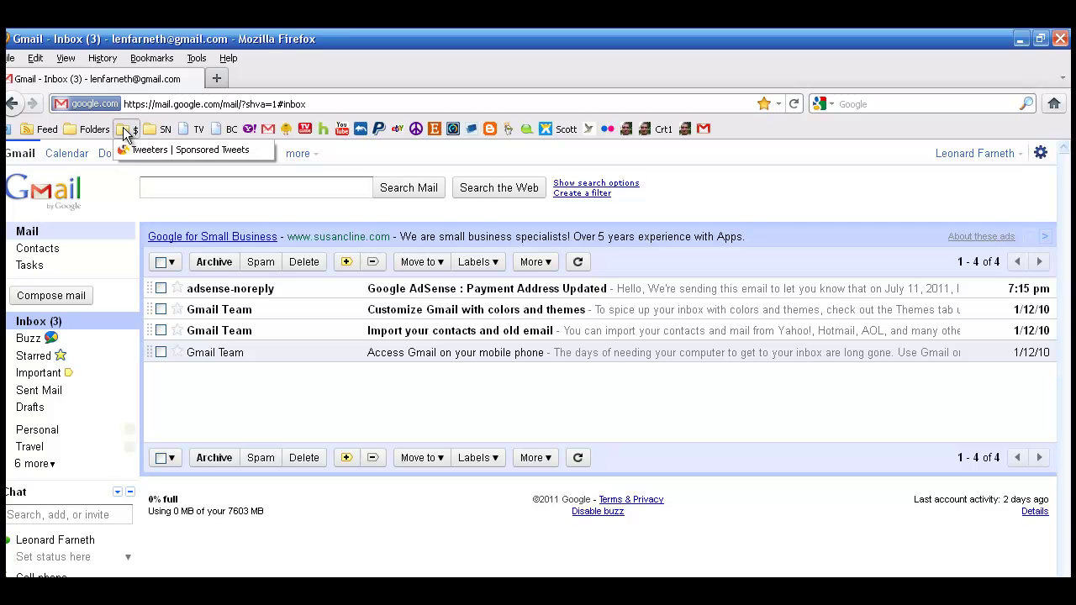
pyautogui.click(126, 130)
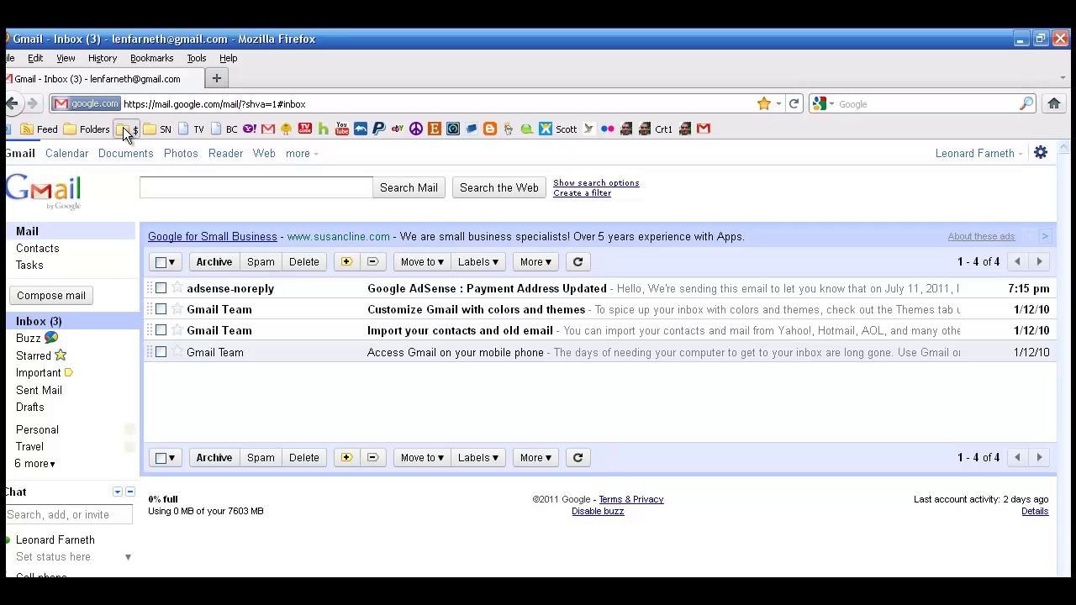
pyautogui.click(74, 130)
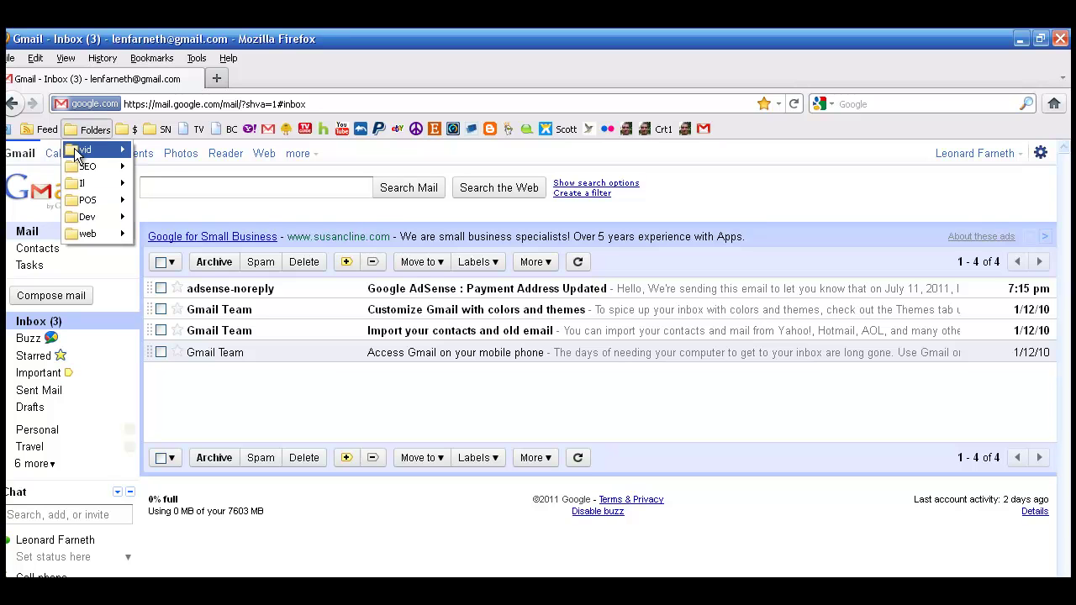
pyautogui.moveTo(77, 151)
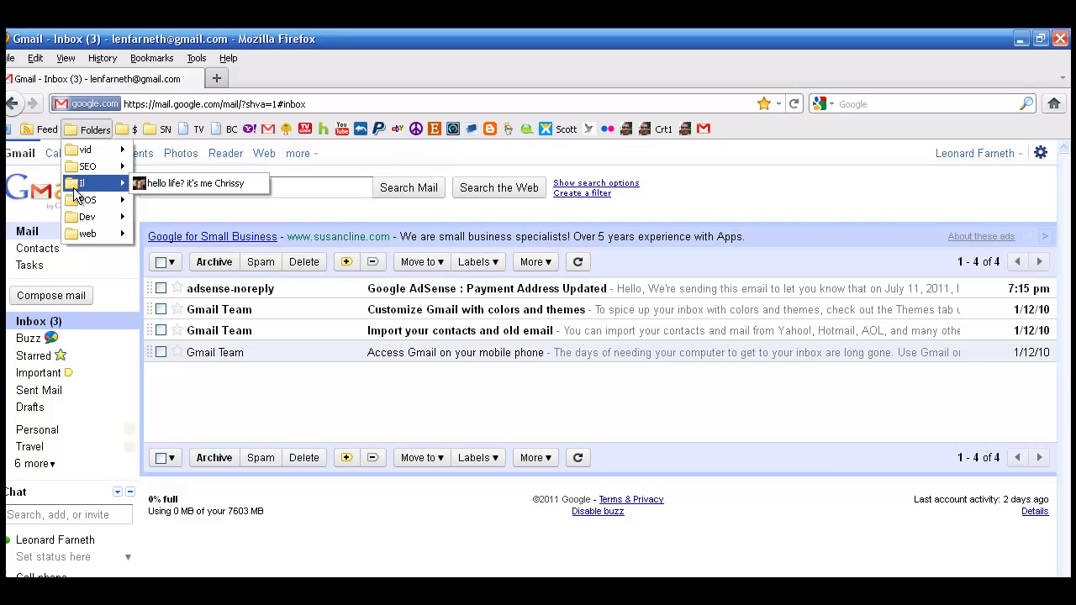
pyautogui.moveTo(79, 204)
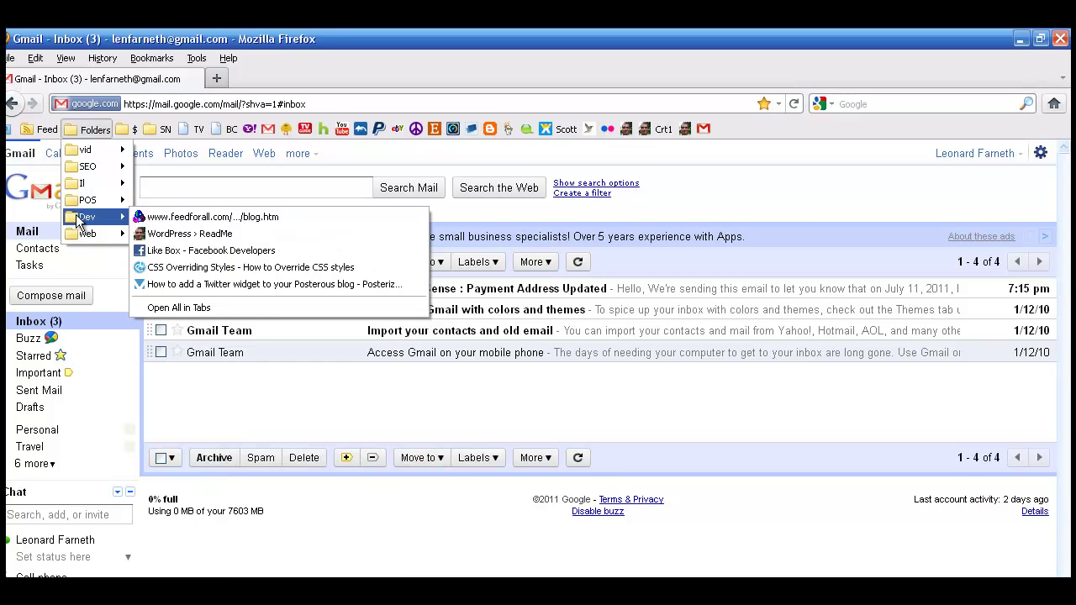
pyautogui.moveTo(80, 242)
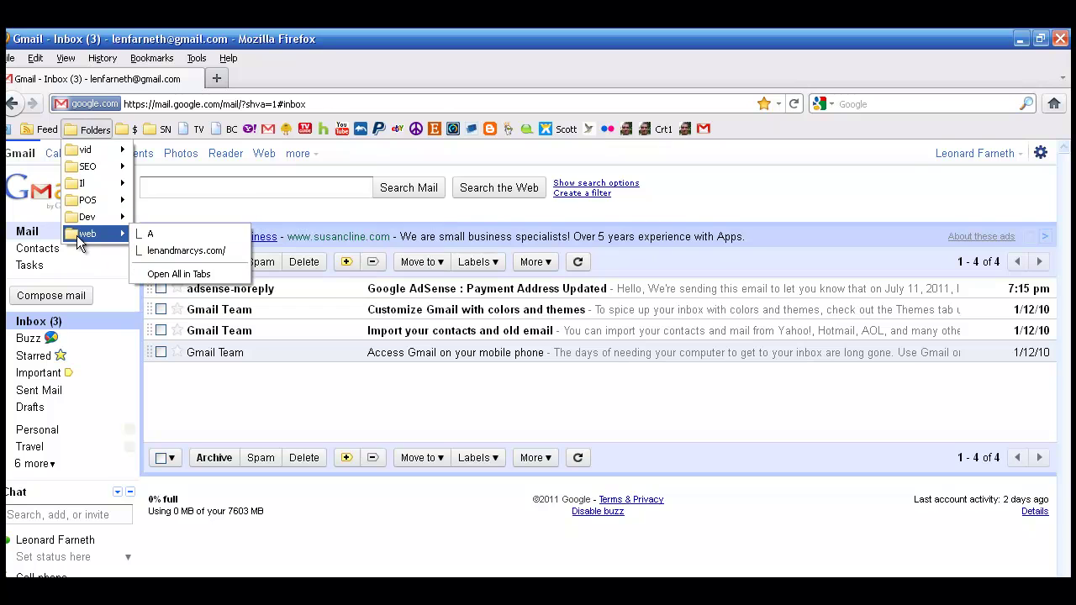
pyautogui.click(625, 127)
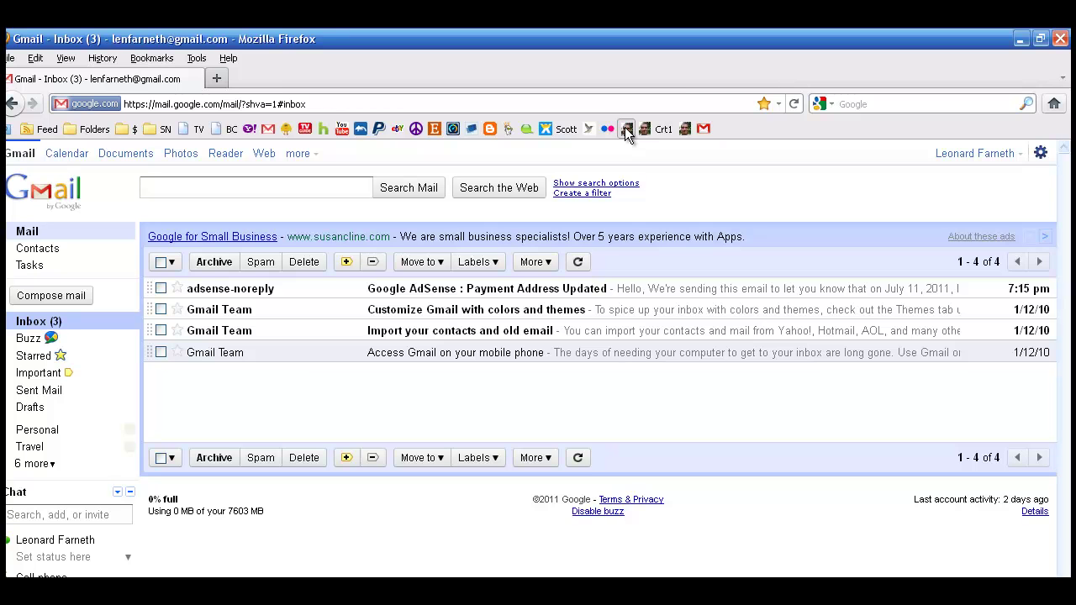
# Step: Move the three personal-site bookmarks, including Crt1, off the bookmarks toolbar into the web subfolder of Folders
pyautogui.moveTo(625, 127); pyautogui.dragTo(87, 133)
pyautogui.moveTo(632, 137); pyautogui.dragTo(87, 142)
pyautogui.moveTo(629, 135); pyautogui.dragTo(94, 131)
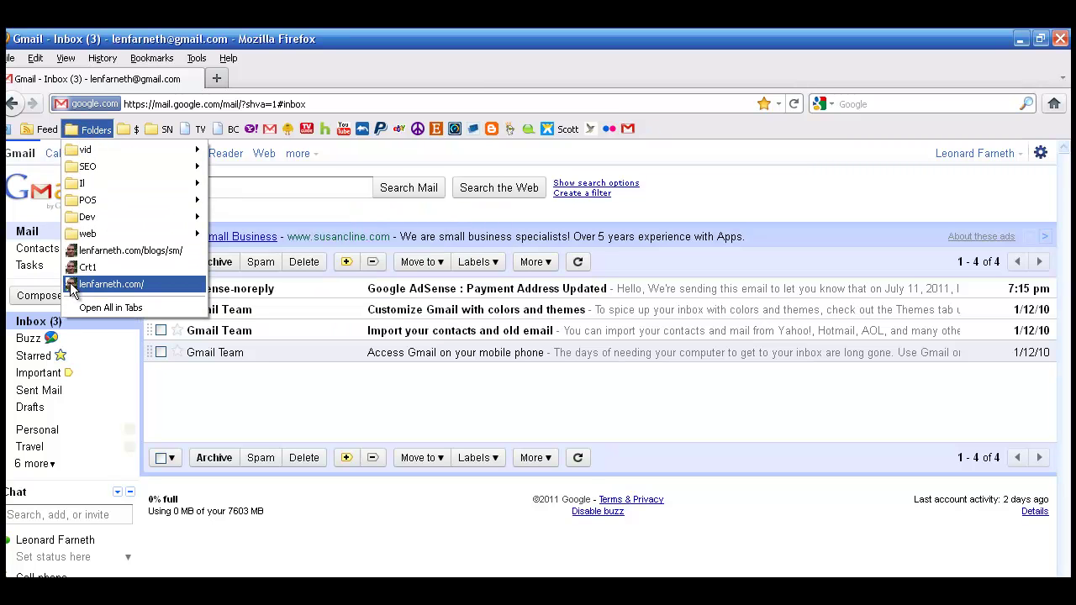
pyautogui.moveTo(72, 288); pyautogui.dragTo(72, 242)
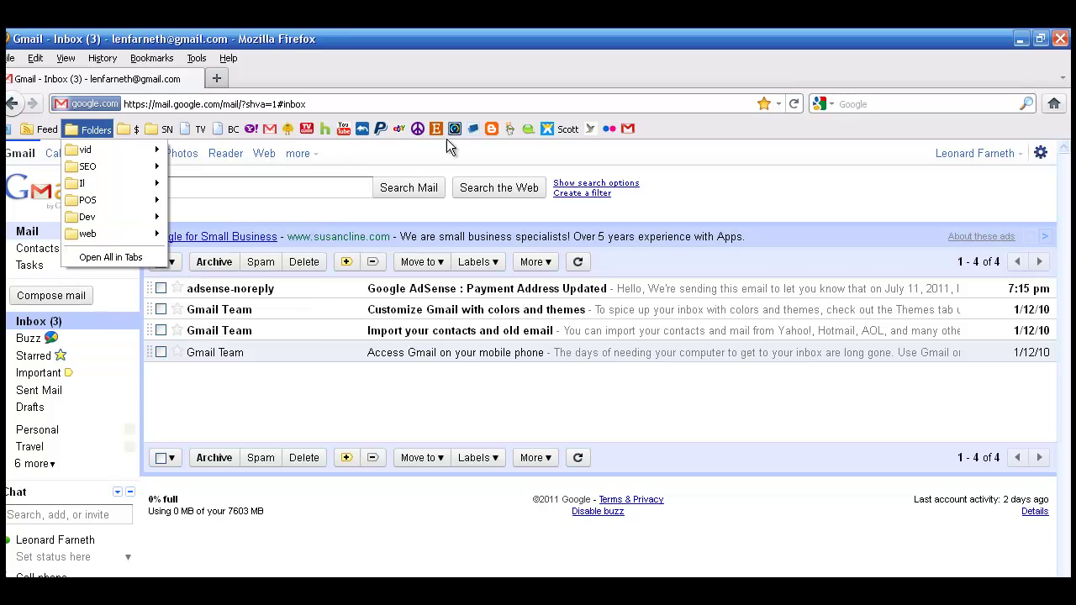
pyautogui.click(671, 127)
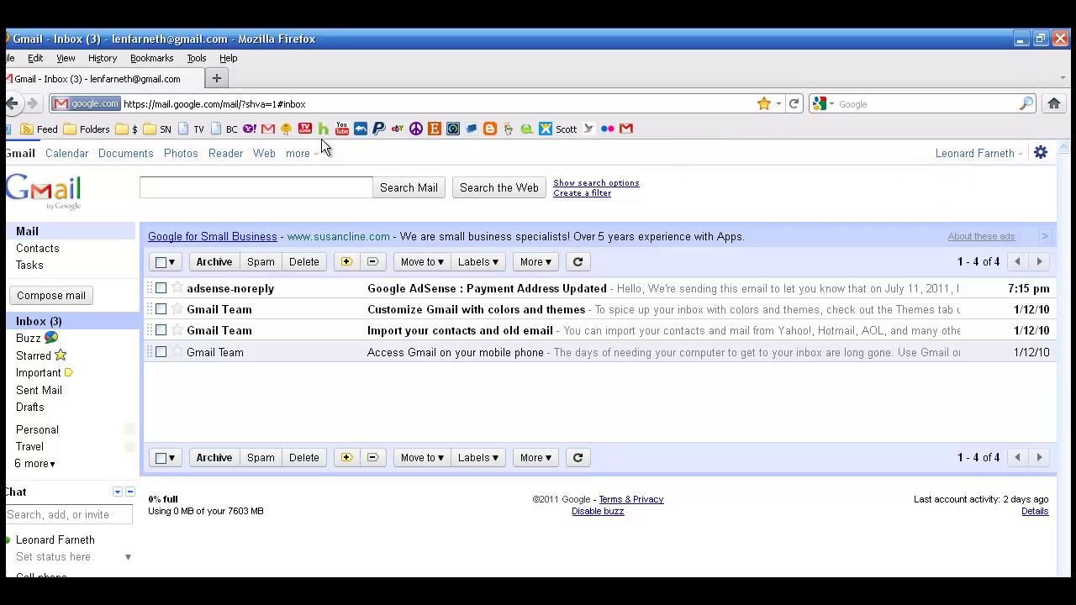
# Step: Move the SN and $ bookmark folders from the toolbar into Folders, after the web subfolder
pyautogui.click(149, 135)
pyautogui.moveTo(149, 135)
pyautogui.mouseDown()
pyautogui.moveTo(73, 139)
pyautogui.moveTo(166, 144)
pyautogui.mouseUp()
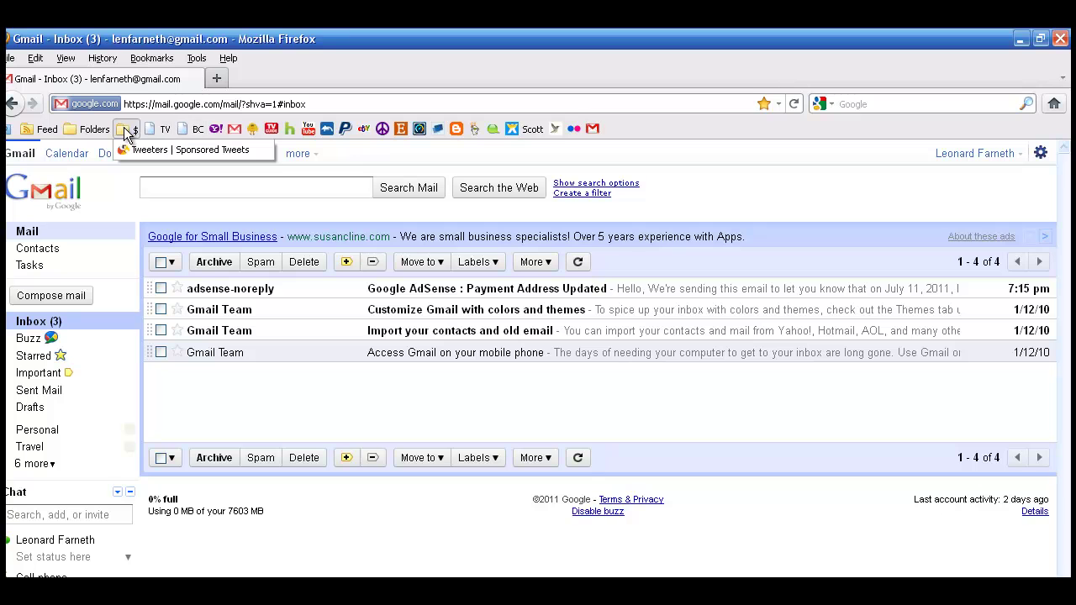
pyautogui.click(125, 132)
pyautogui.click(124, 133)
pyautogui.click(124, 133)
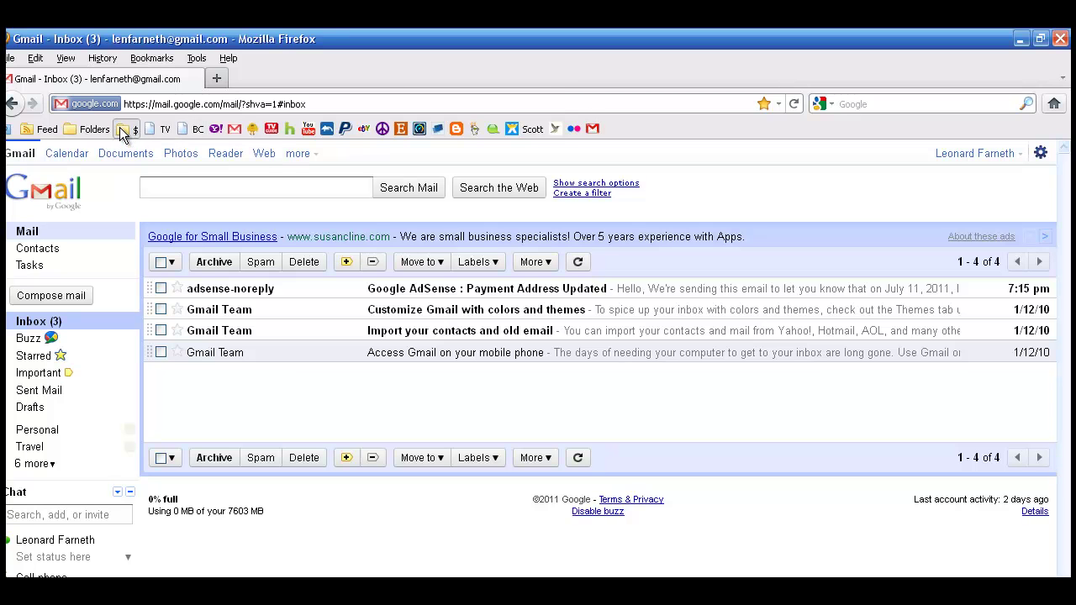
pyautogui.moveTo(122, 135); pyautogui.dragTo(87, 132)
pyautogui.moveTo(84, 237)
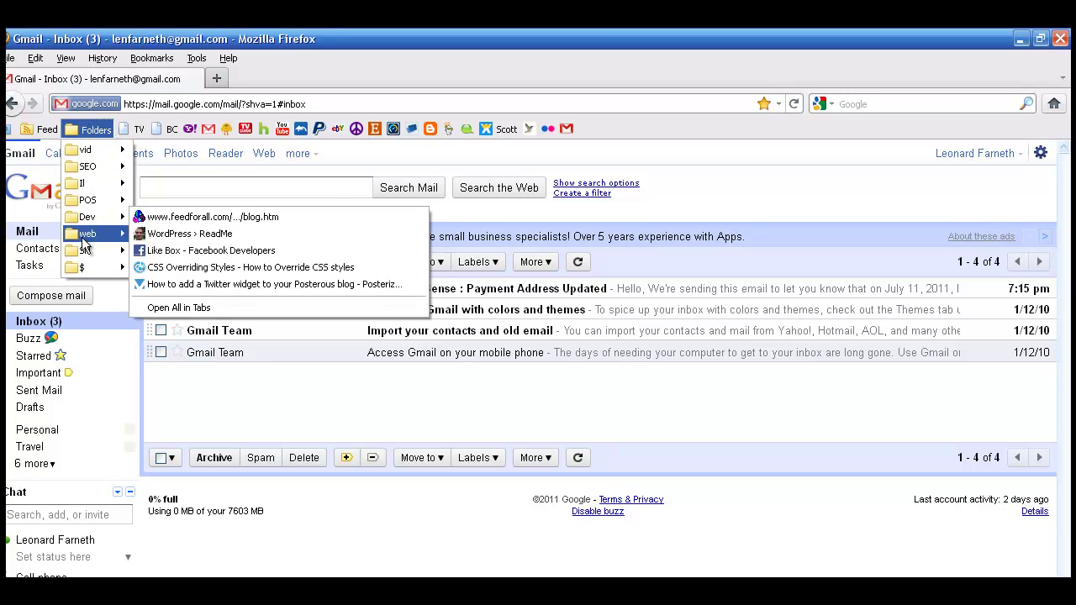
# Step: Check the contents of the $ subfolder in Folders and look through the browser's full list of saved bookmarks
pyautogui.moveTo(84, 269)
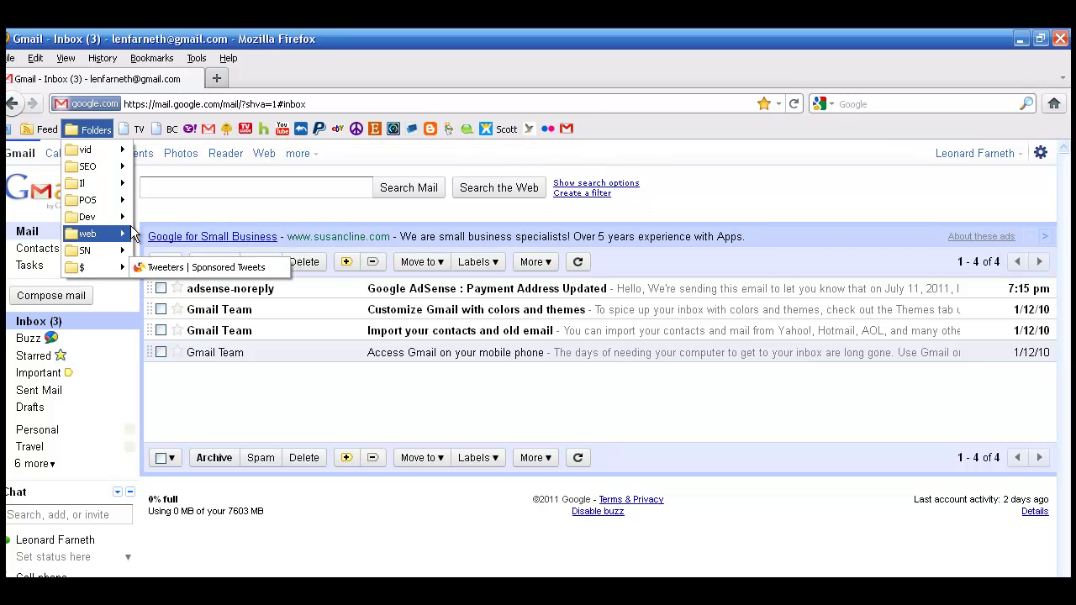
pyautogui.click(102, 58)
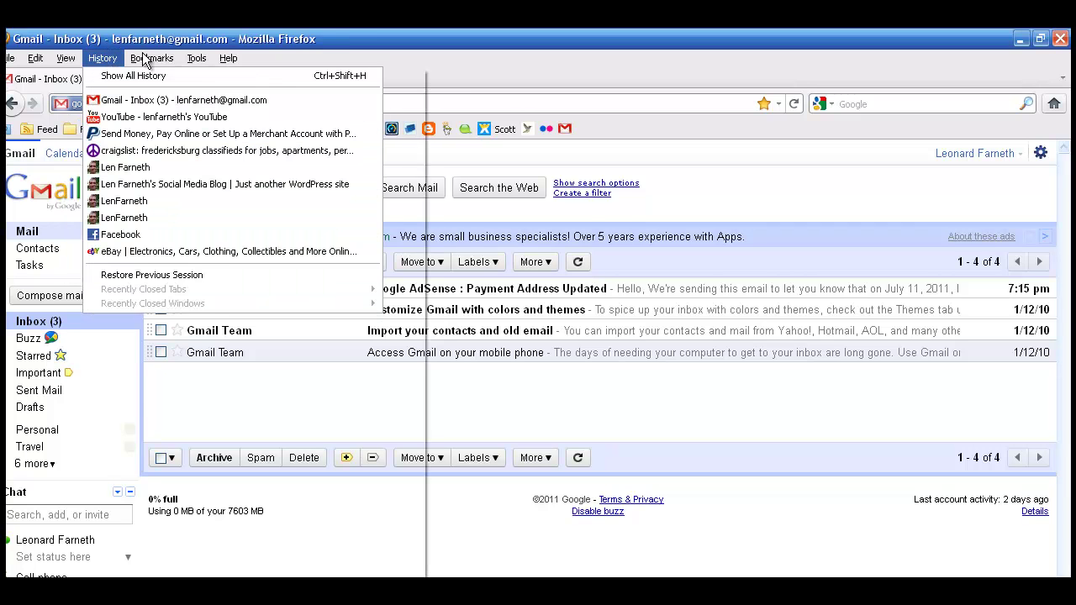
pyautogui.moveTo(157, 56)
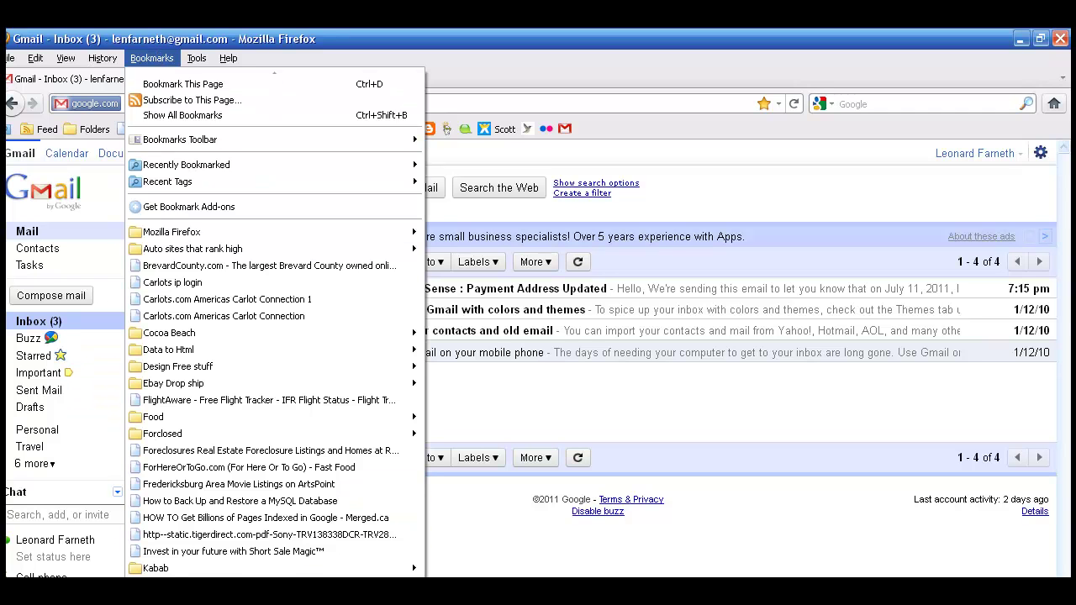
pyautogui.scroll(-2, 275, 328)
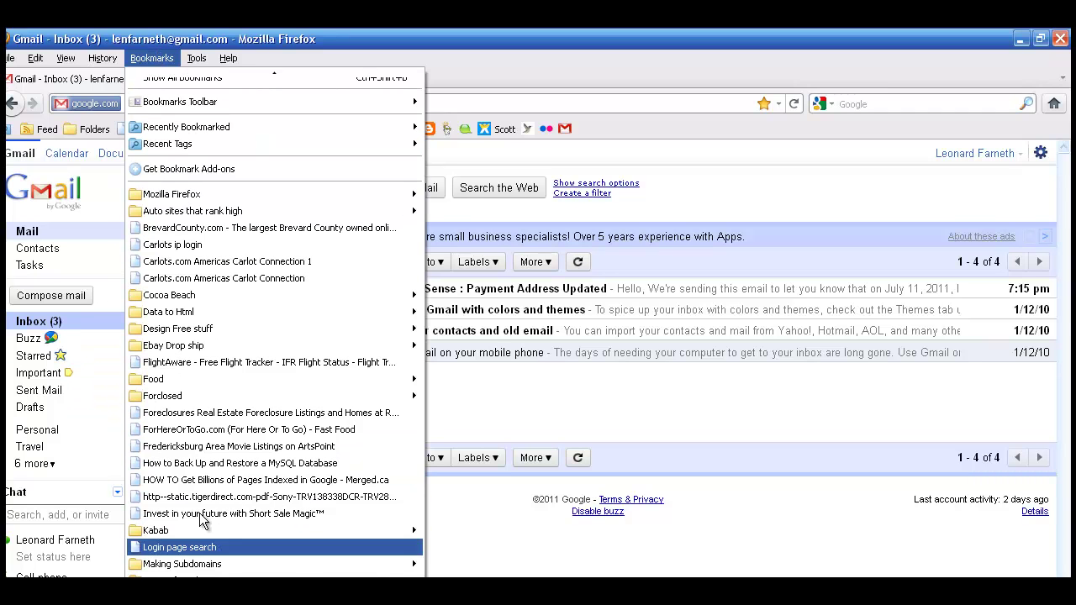
pyautogui.scroll(1, 176, 193)
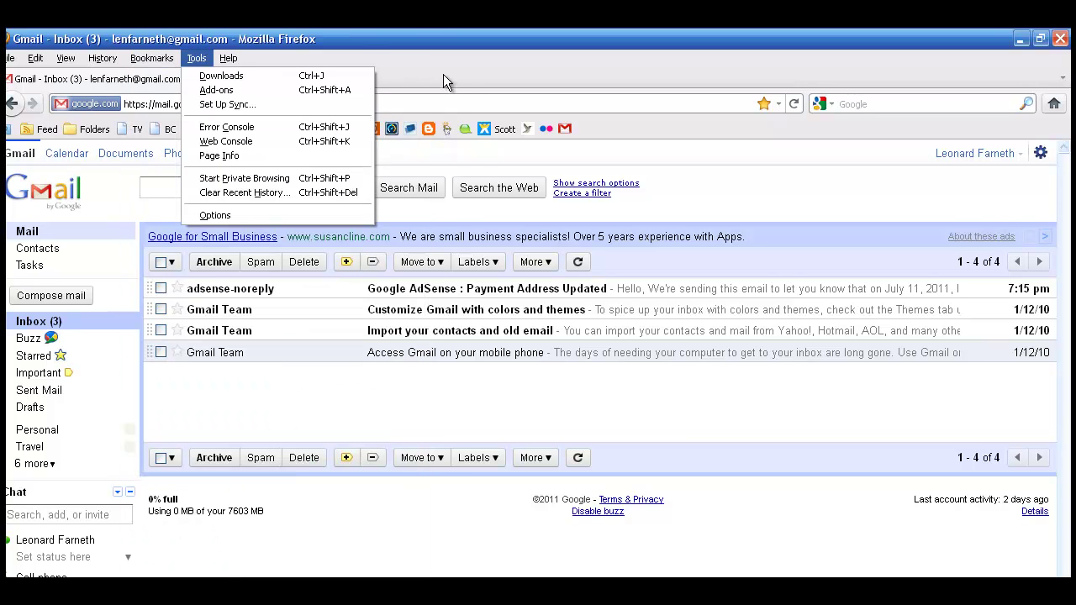
pyautogui.click(465, 69)
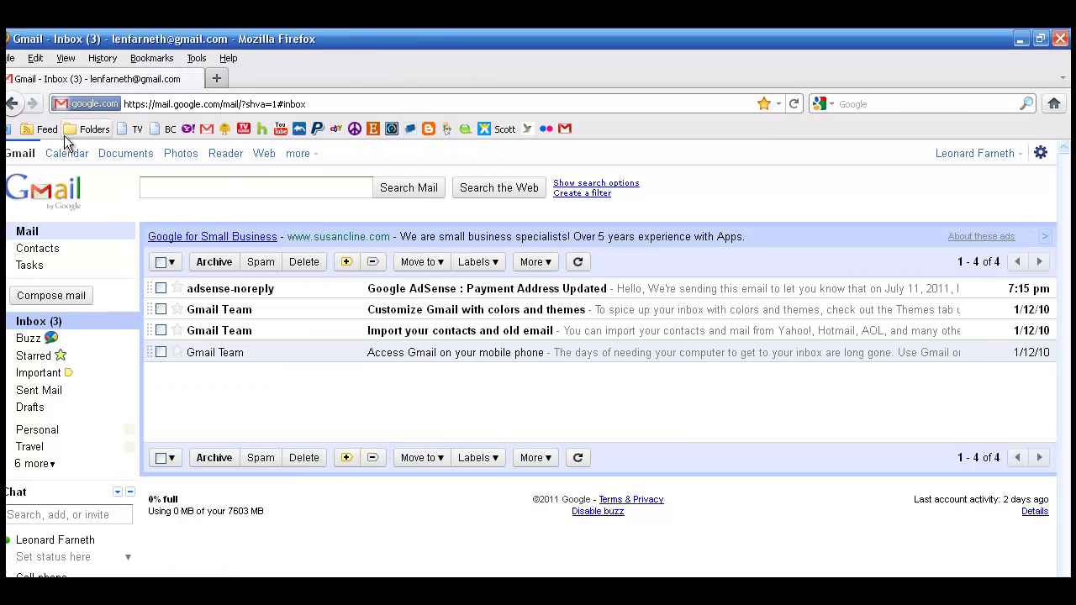
# Step: Review the nested subfolders of the Folders toolbar bookmark folder, including the bookmarks in SN and POS
pyautogui.click(90, 129)
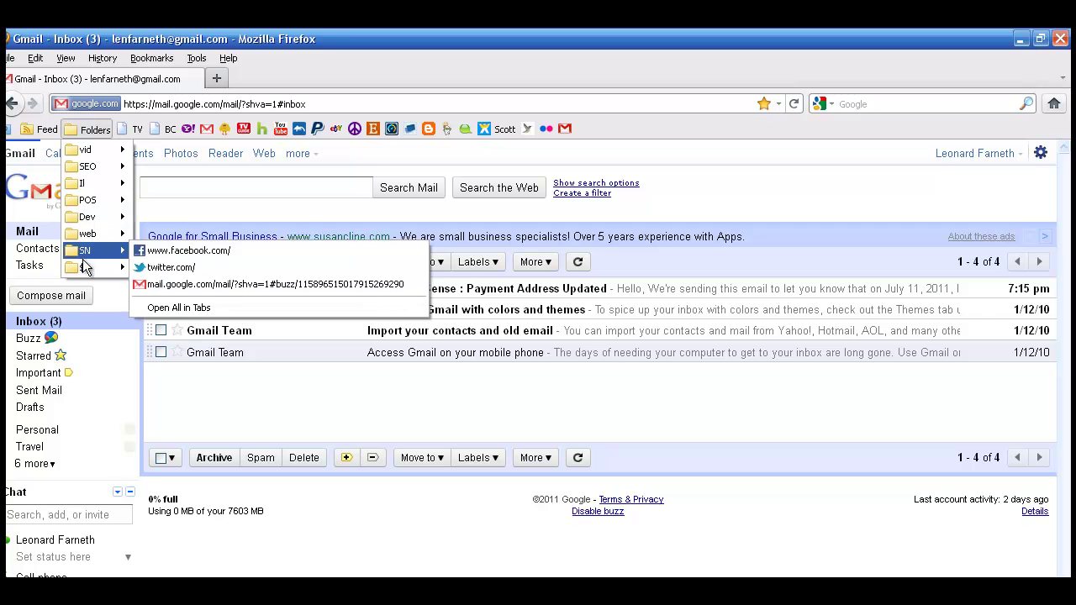
pyautogui.moveTo(88, 204)
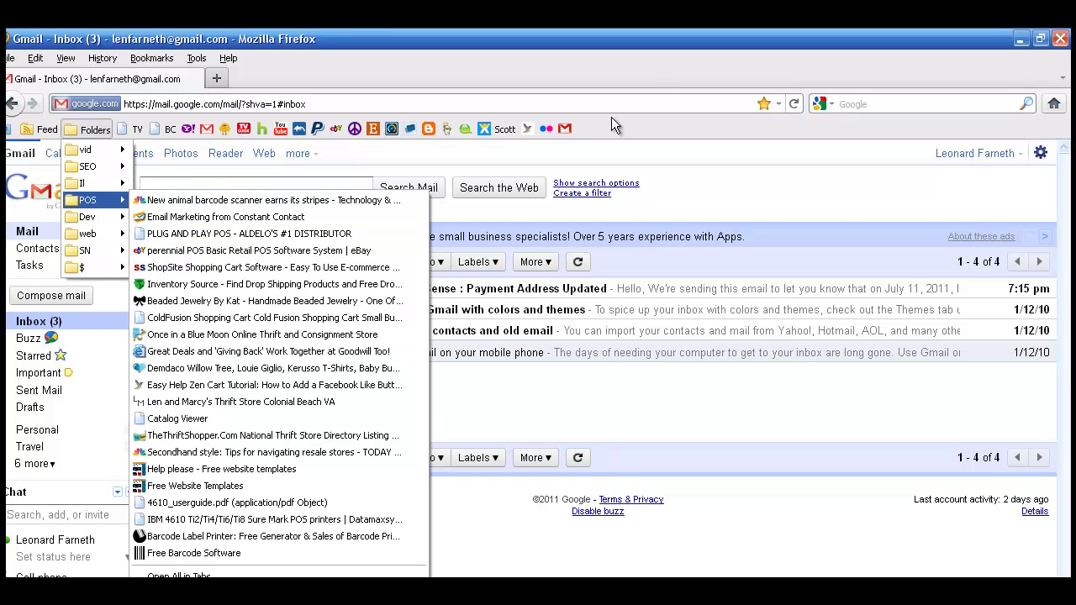
pyautogui.click(616, 67)
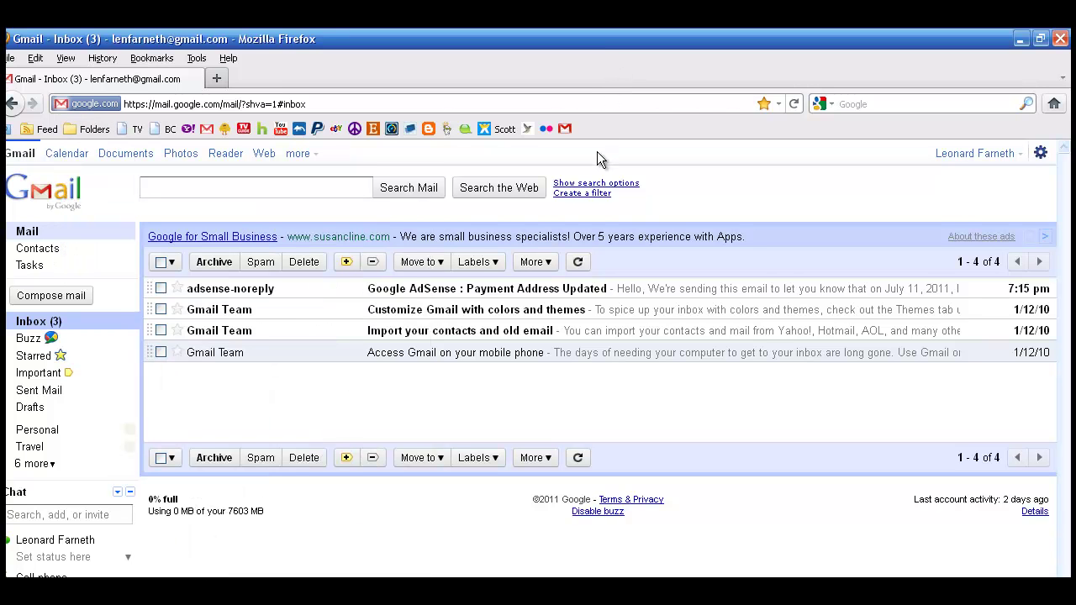